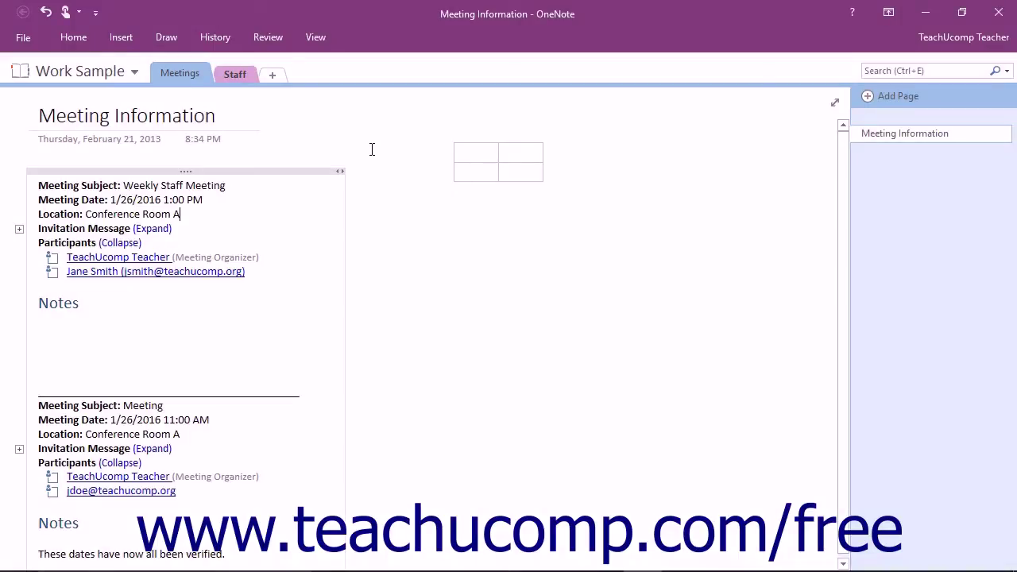
# - Preview the Home, Insert, Draw and History commands of the collapsed ribbon one after another
pyautogui.click(78, 40)
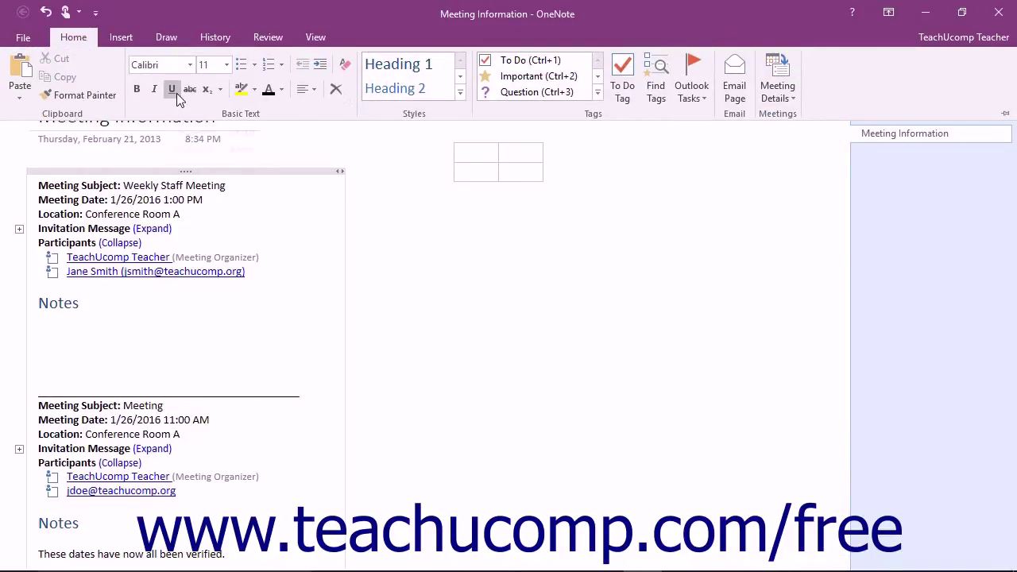
pyautogui.click(122, 40)
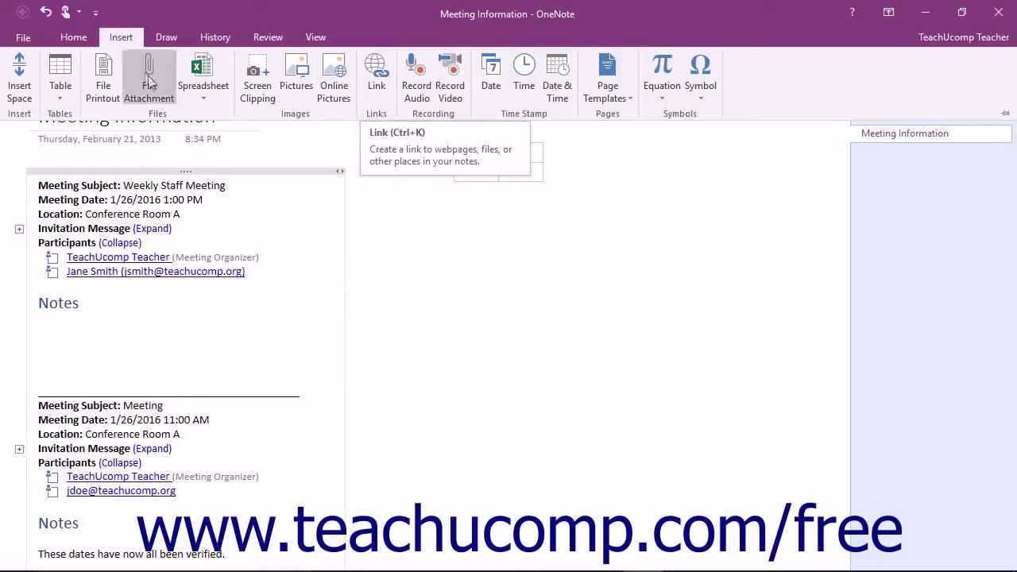
pyautogui.click(134, 43)
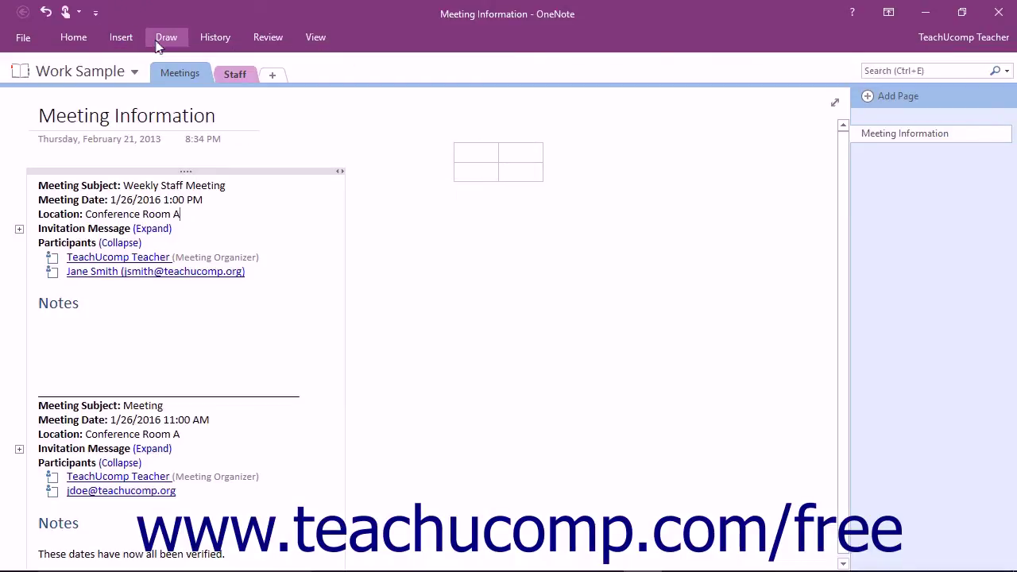
pyautogui.click(157, 42)
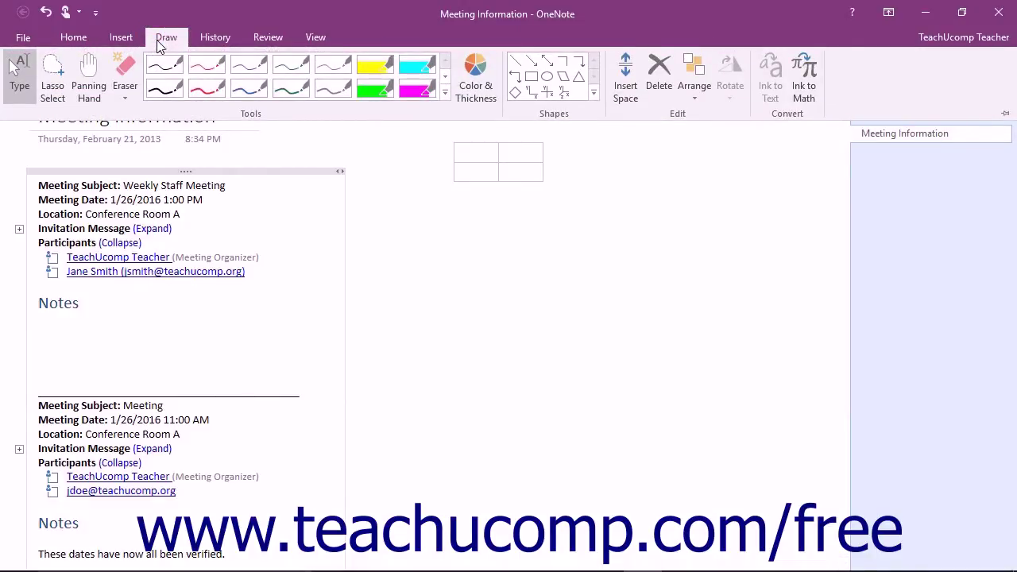
pyautogui.click(157, 42)
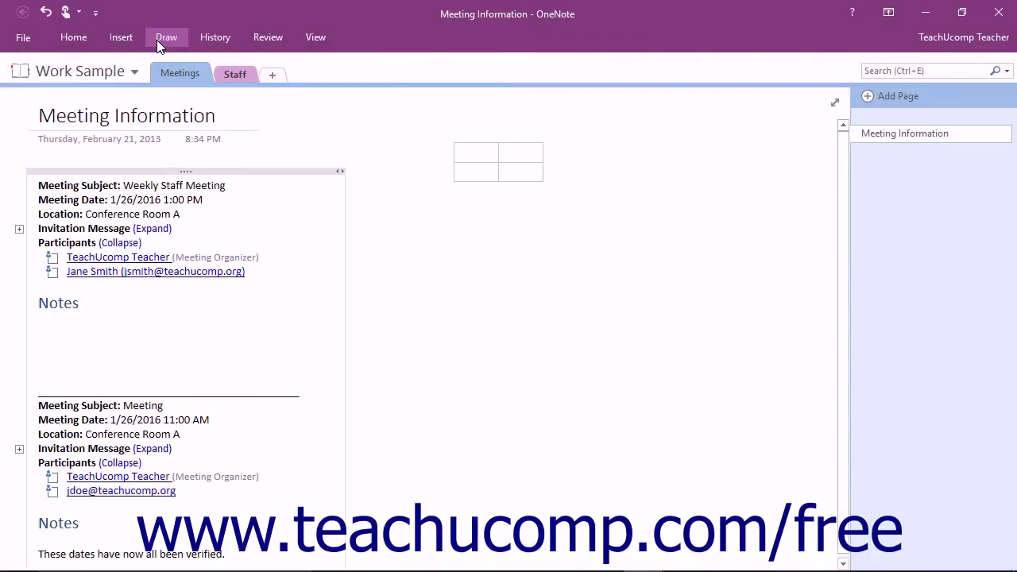
pyautogui.click(212, 40)
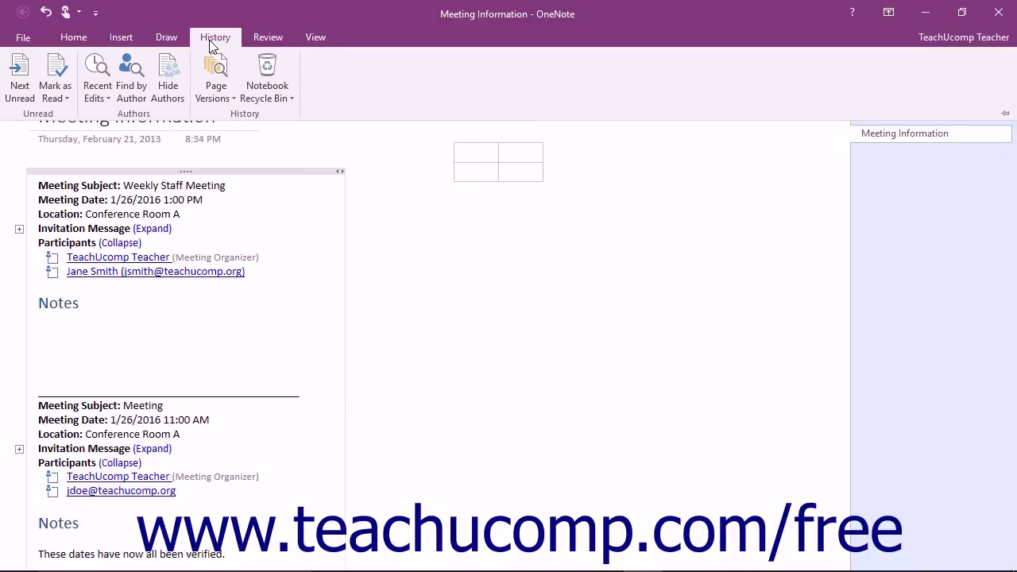
# - Pin the collapsed ribbon open so its commands stay displayed, testing the collapse once in between
pyautogui.doubleClick(211, 45)
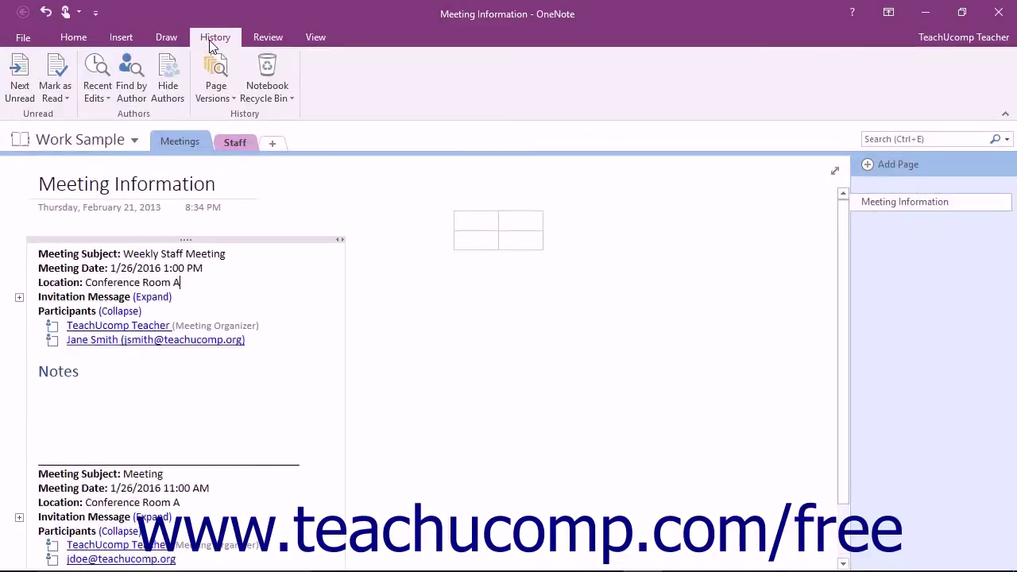
pyautogui.doubleClick(211, 44)
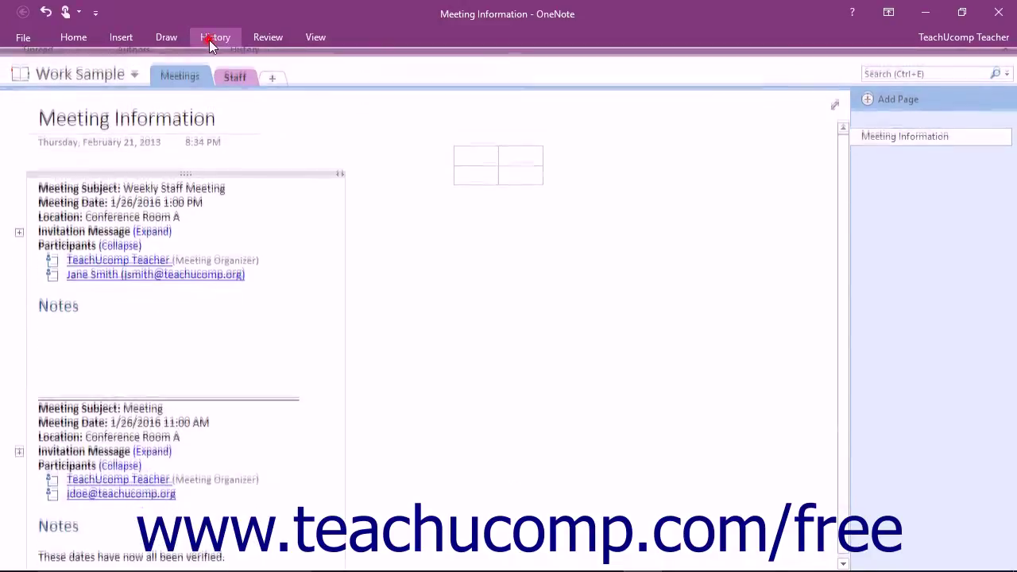
pyautogui.click(209, 39)
pyautogui.doubleClick(209, 40)
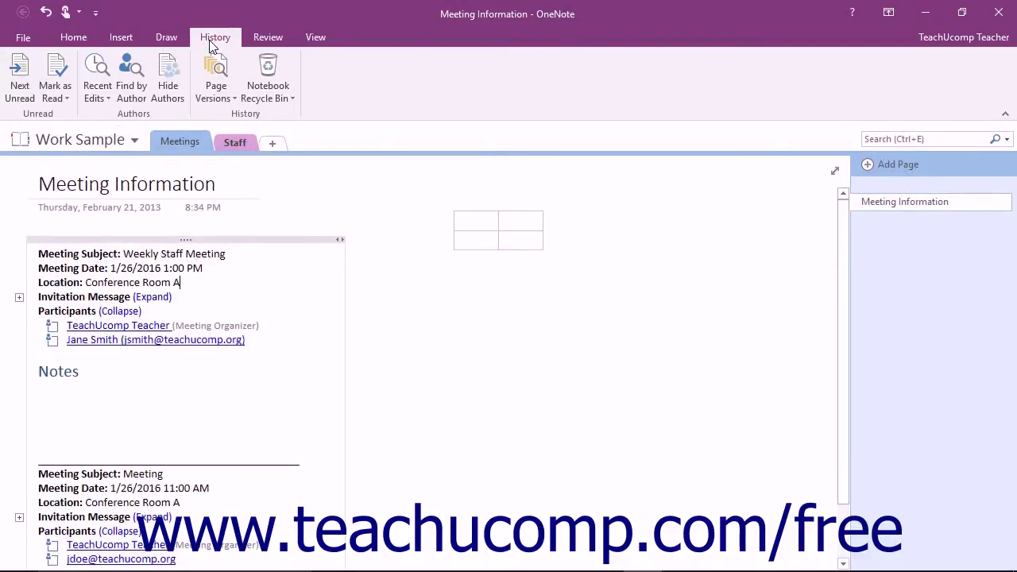
# - Examine the Home, Insert, Draw, History, Review and View command groups of the expanded ribbon
pyautogui.click(71, 36)
pyautogui.click(125, 36)
pyautogui.click(160, 36)
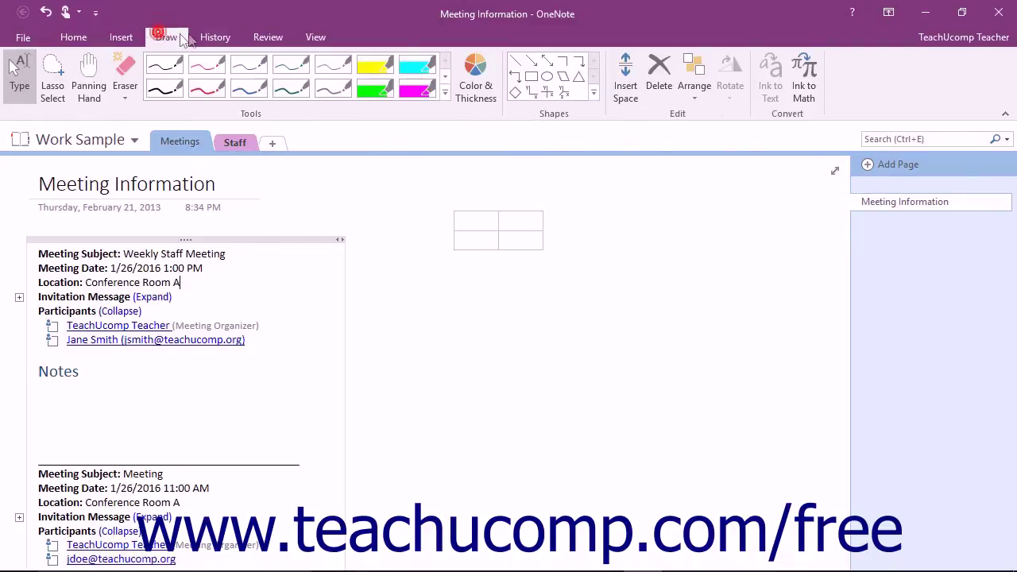
pyautogui.click(207, 36)
pyautogui.click(259, 37)
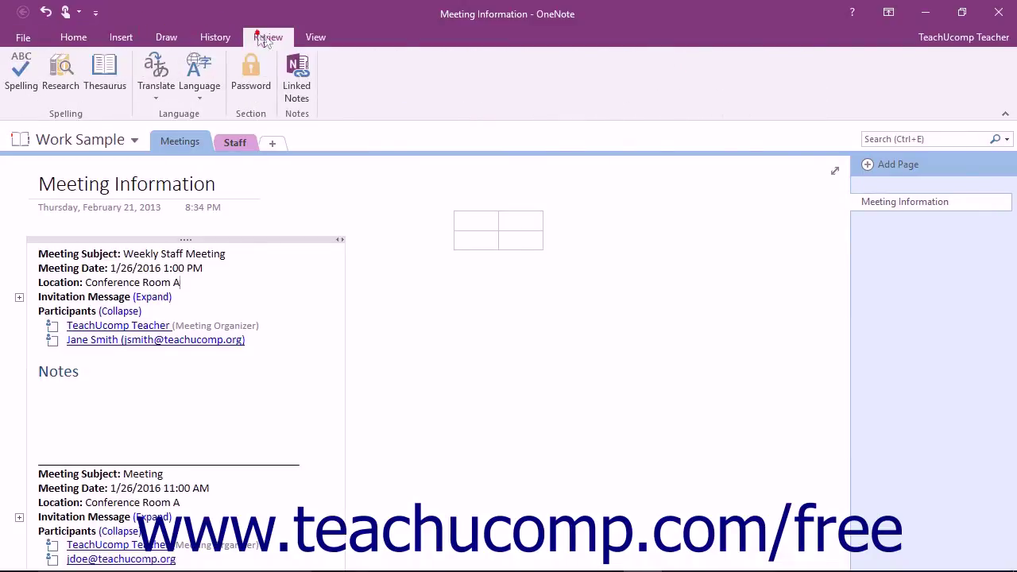
pyautogui.click(316, 37)
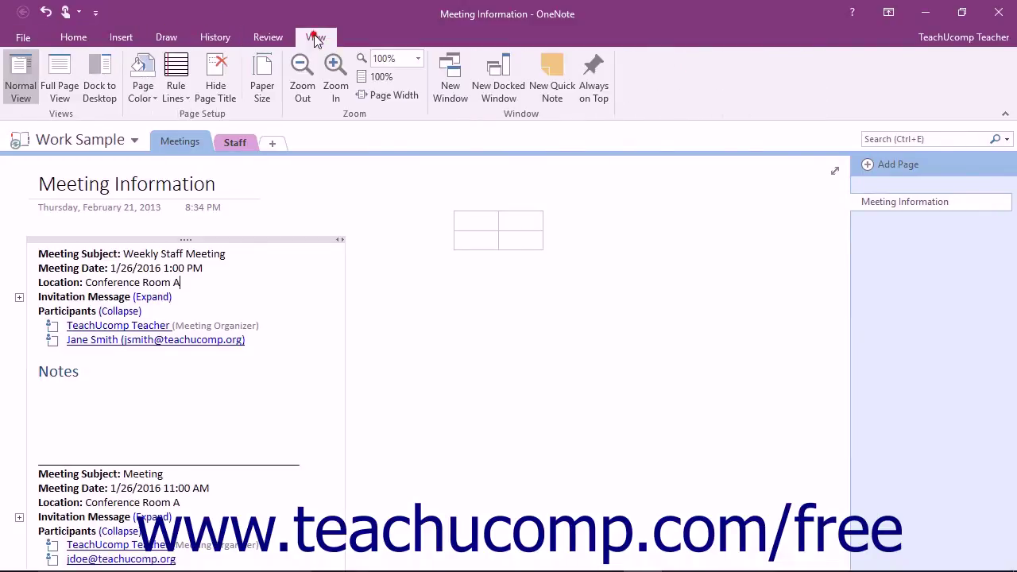
pyautogui.click(77, 41)
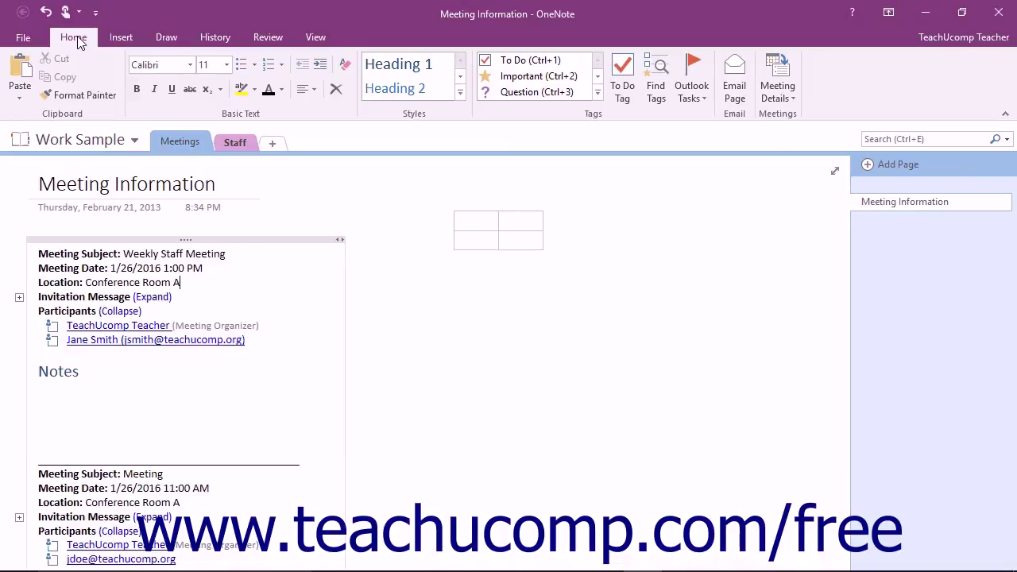
pyautogui.click(119, 42)
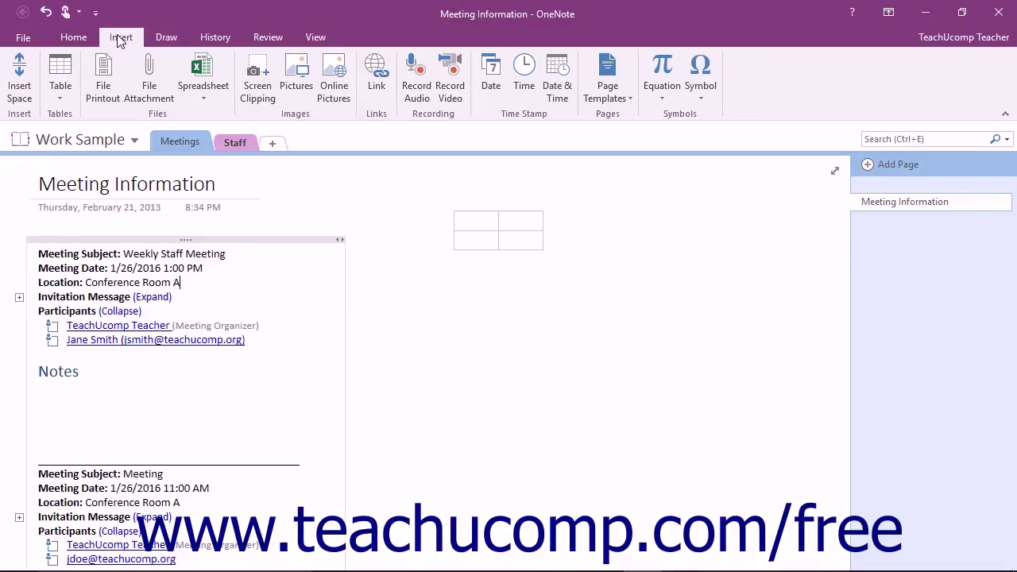
pyautogui.click(166, 40)
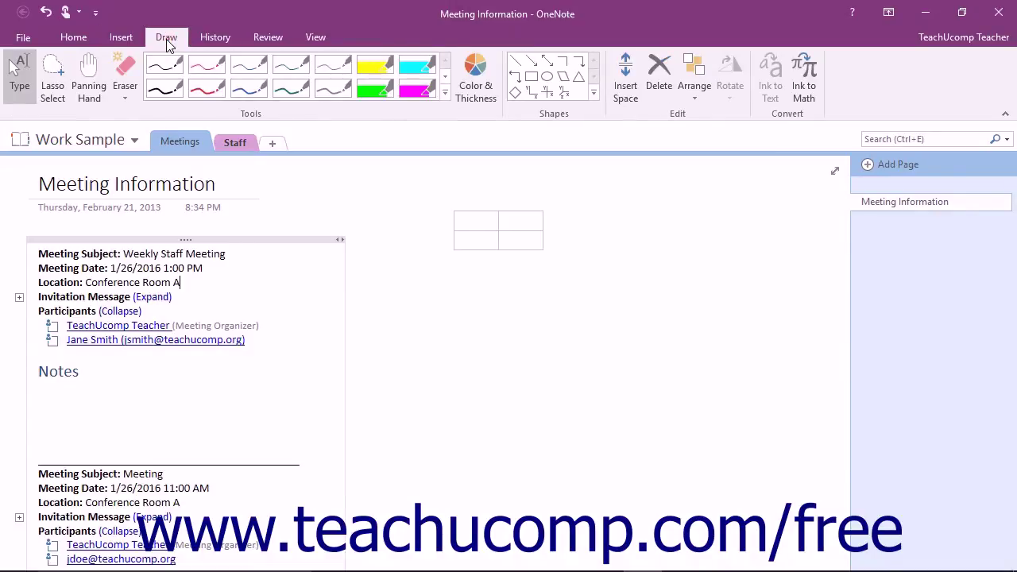
pyautogui.click(215, 39)
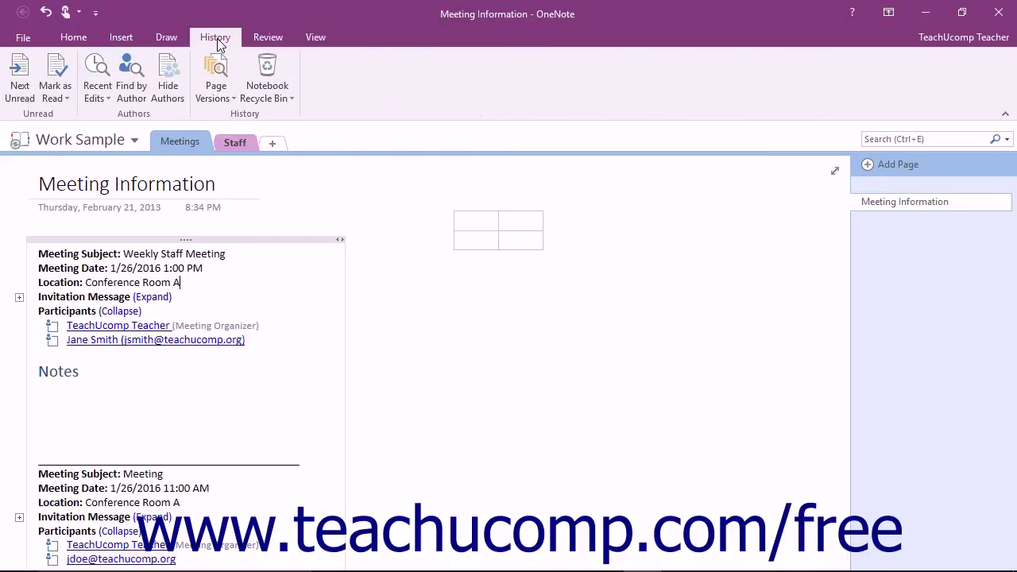
pyautogui.click(266, 39)
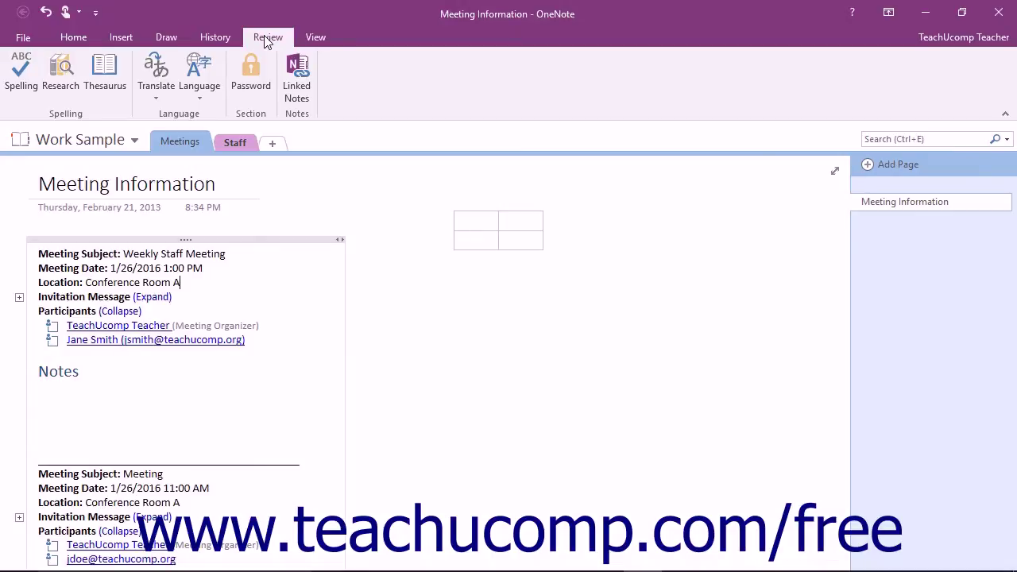
pyautogui.click(311, 38)
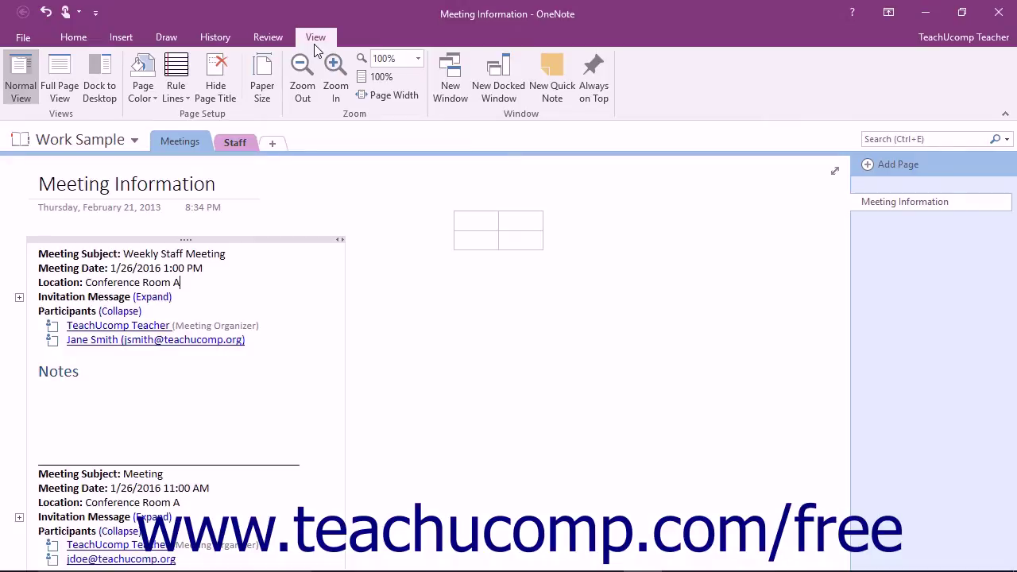
# - Examine the contextual table layout commands for the empty table and return to the meeting date text
pyautogui.click(472, 224)
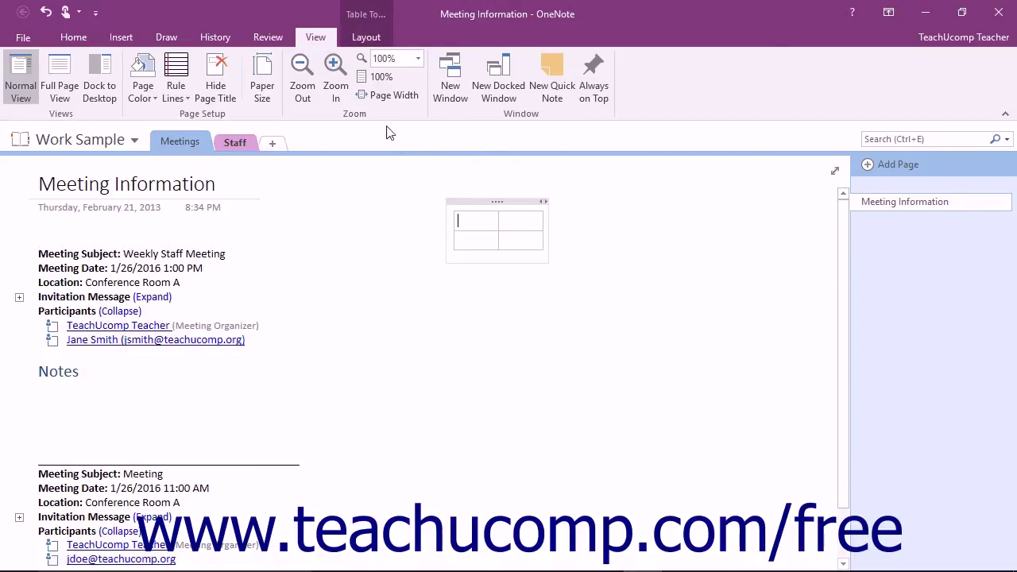
pyautogui.click(366, 38)
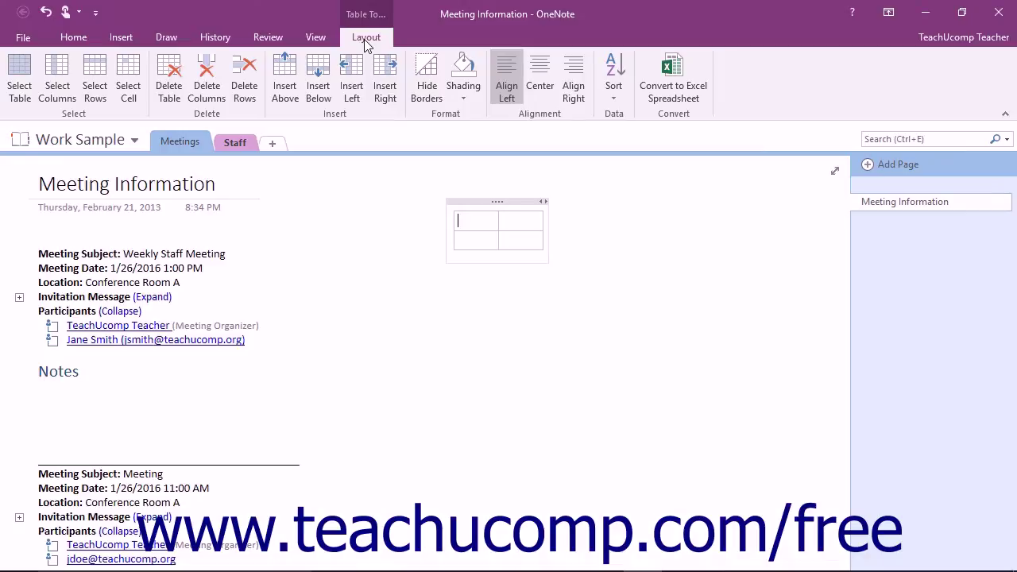
pyautogui.click(162, 269)
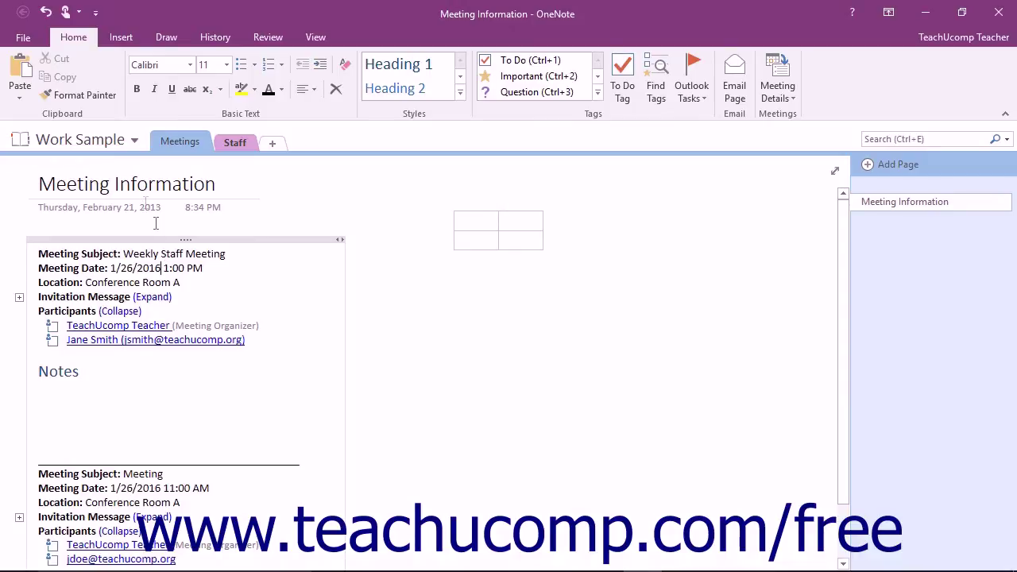
# - Collapse the ribbon to its tab names and set its display mode to Auto-hide Ribbon
pyautogui.doubleClick(90, 39)
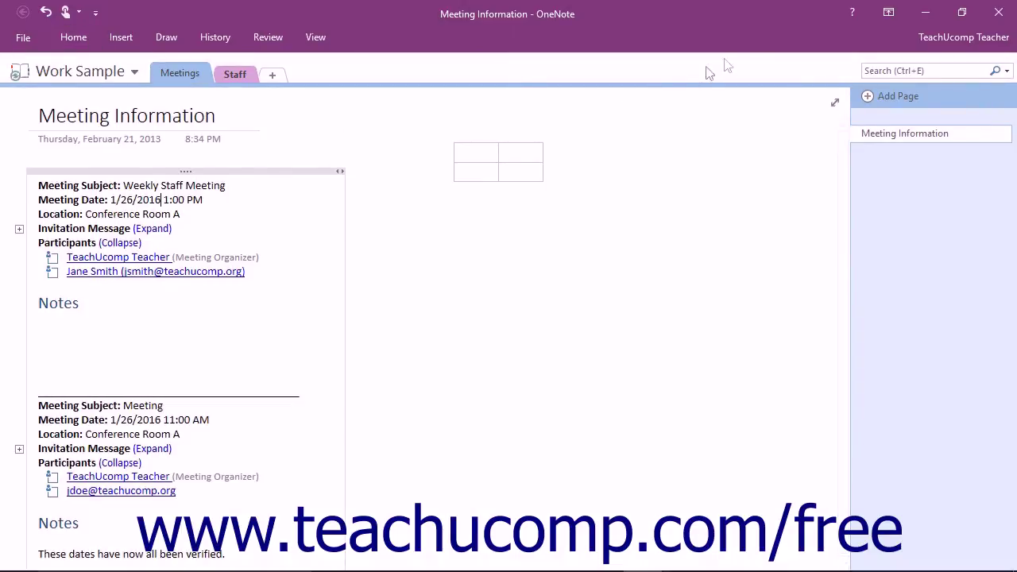
pyautogui.click(888, 14)
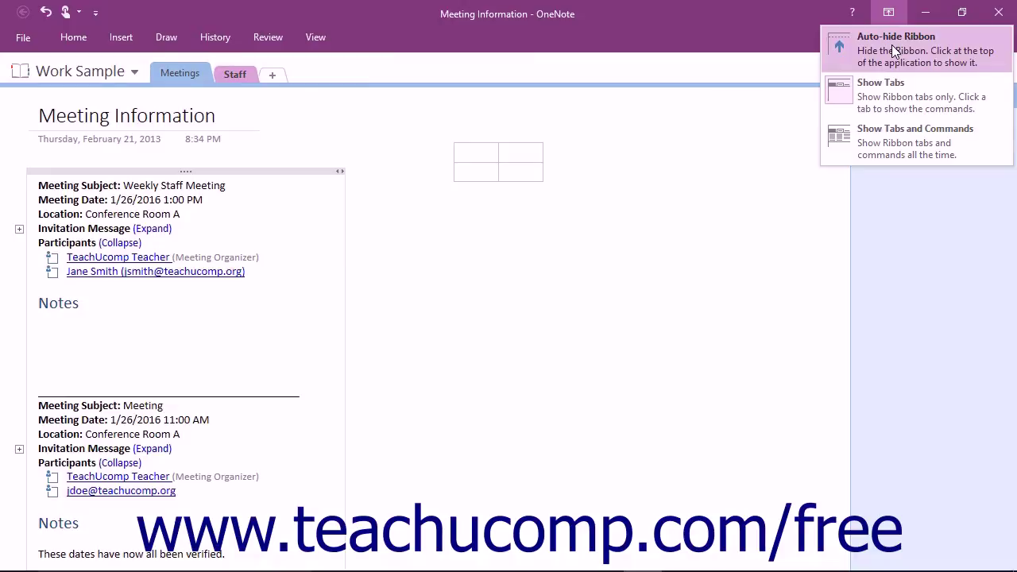
pyautogui.click(892, 45)
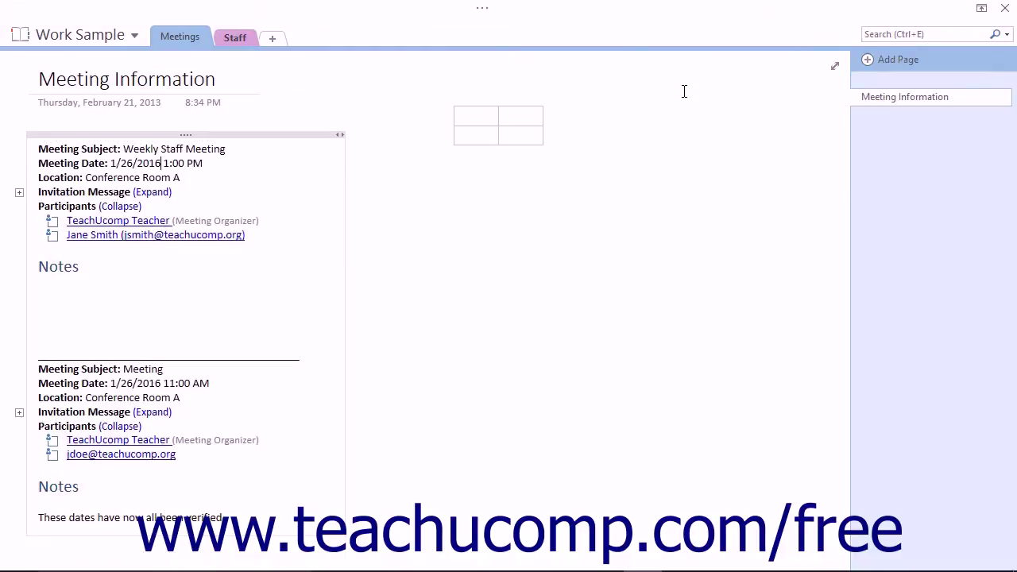
# - Reveal the auto-hidden ribbon temporarily and hide it again by returning to the page
pyautogui.moveTo(592, 5)
pyautogui.click(581, 6)
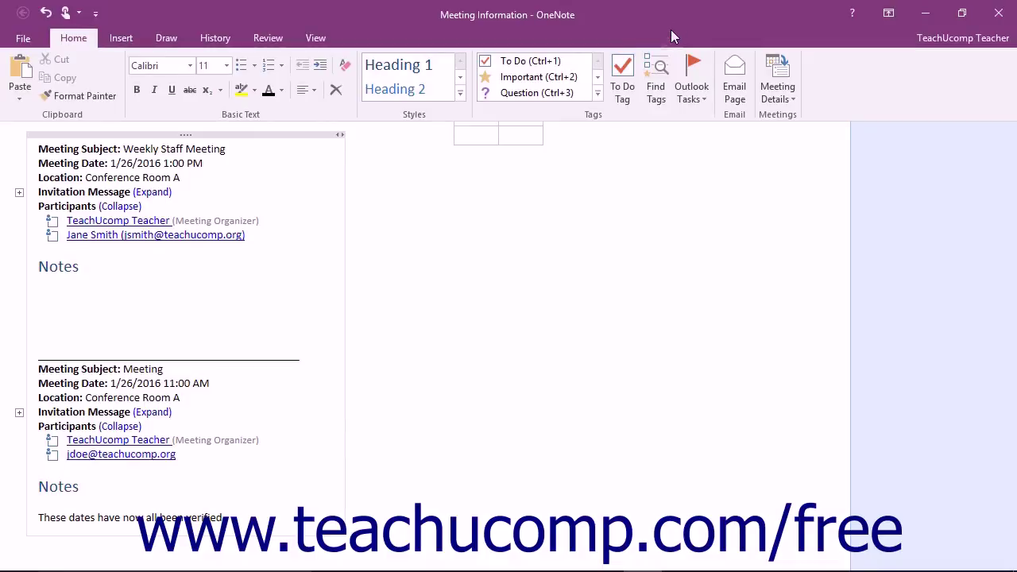
pyautogui.click(584, 196)
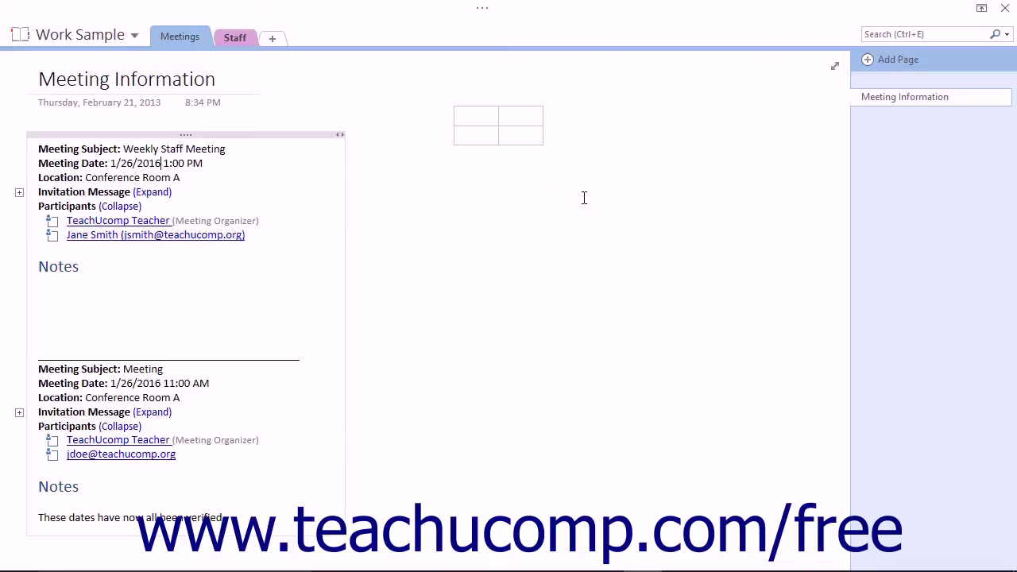
# - Set the ribbon display mode to Show Tabs and briefly reveal the Draw commands
pyautogui.click(769, 6)
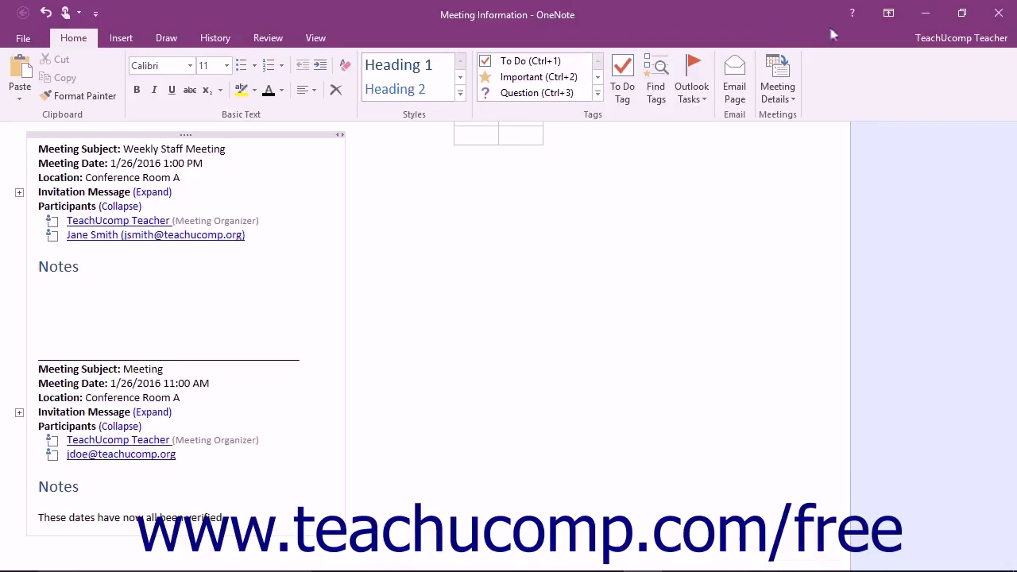
pyautogui.click(891, 18)
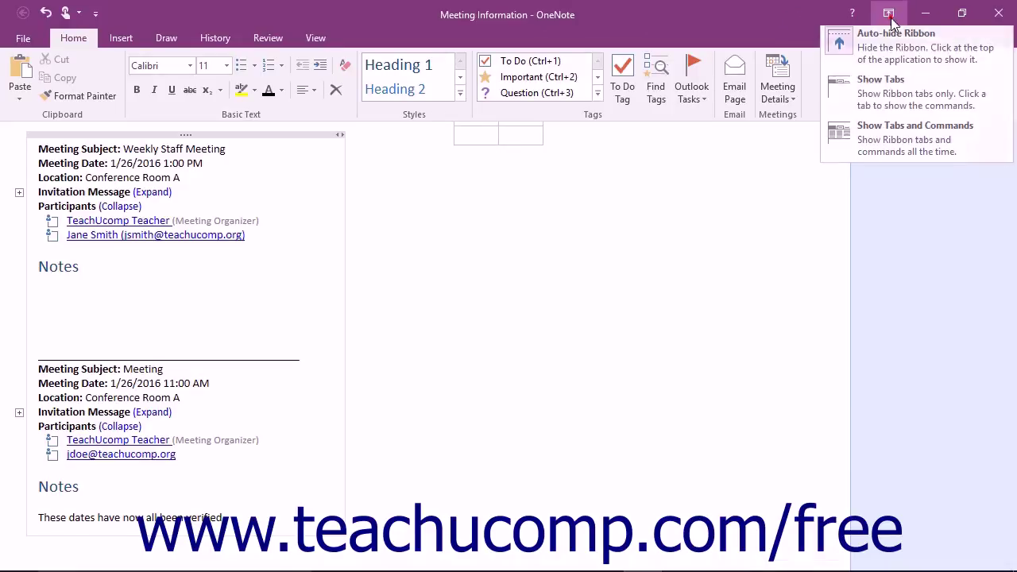
pyautogui.click(893, 85)
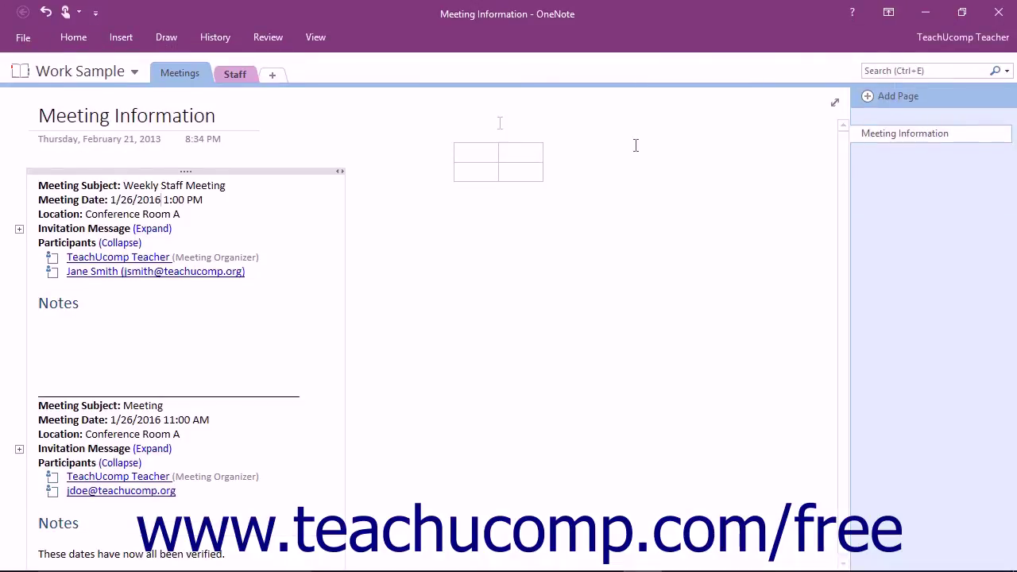
pyautogui.click(170, 37)
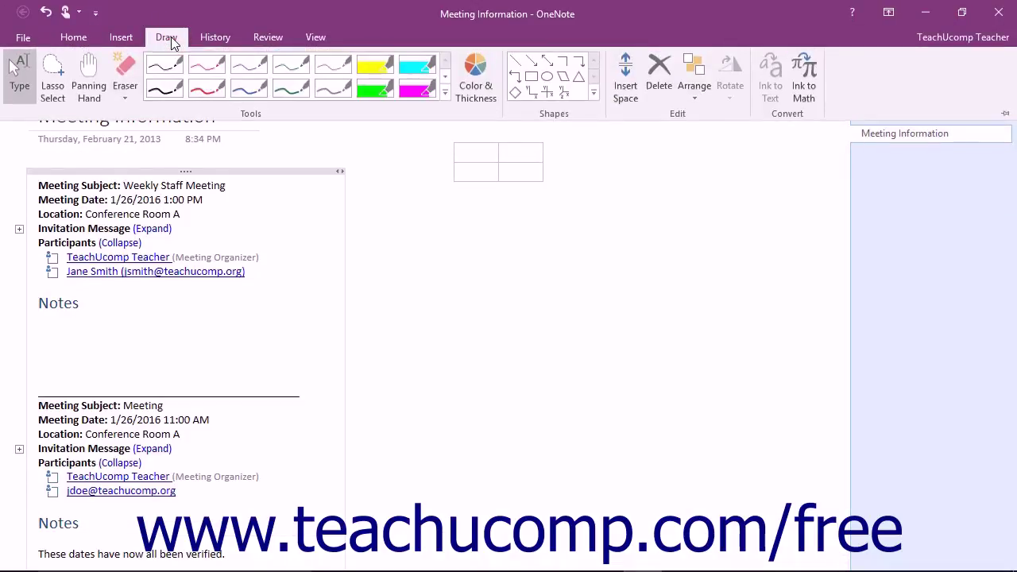
pyautogui.click(171, 37)
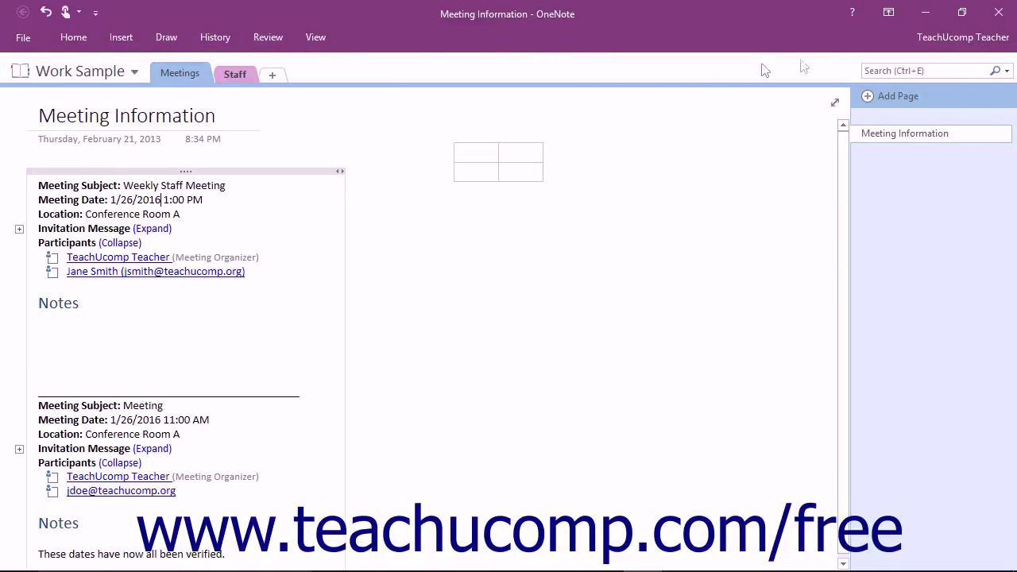
# - Set the ribbon display mode to Show Tabs and Commands and reopen the ribbon display options
pyautogui.click(889, 13)
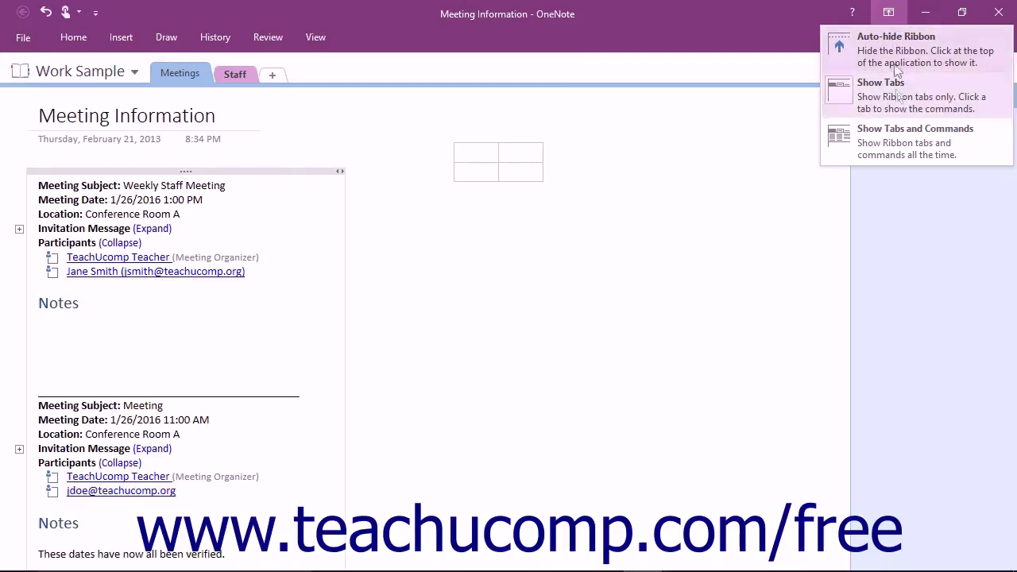
pyautogui.click(896, 132)
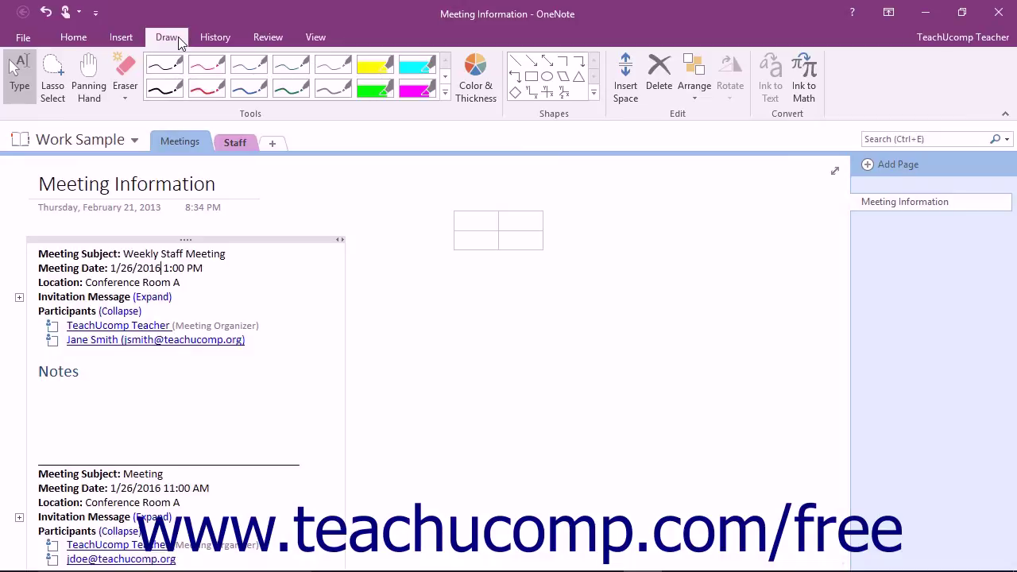
pyautogui.click(888, 13)
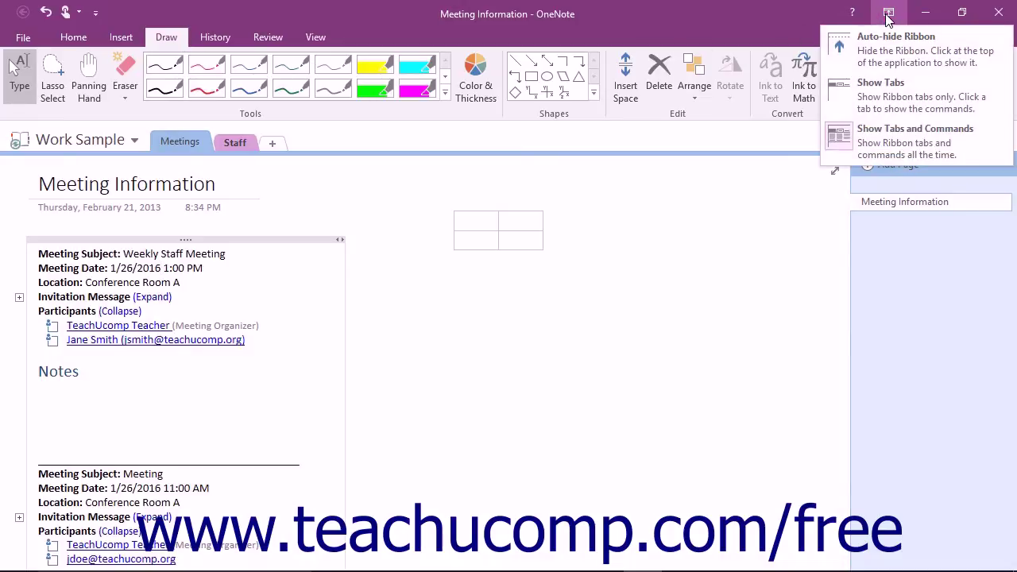